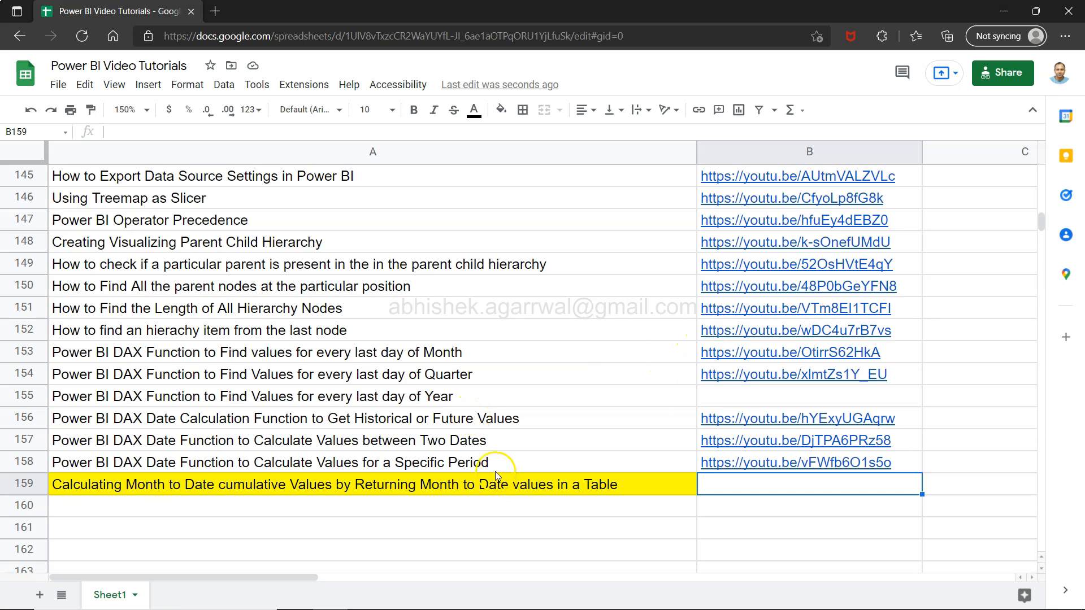
Select cell A159 in the sheet to review the new month-to-date tutorial title
left_click(384, 487)
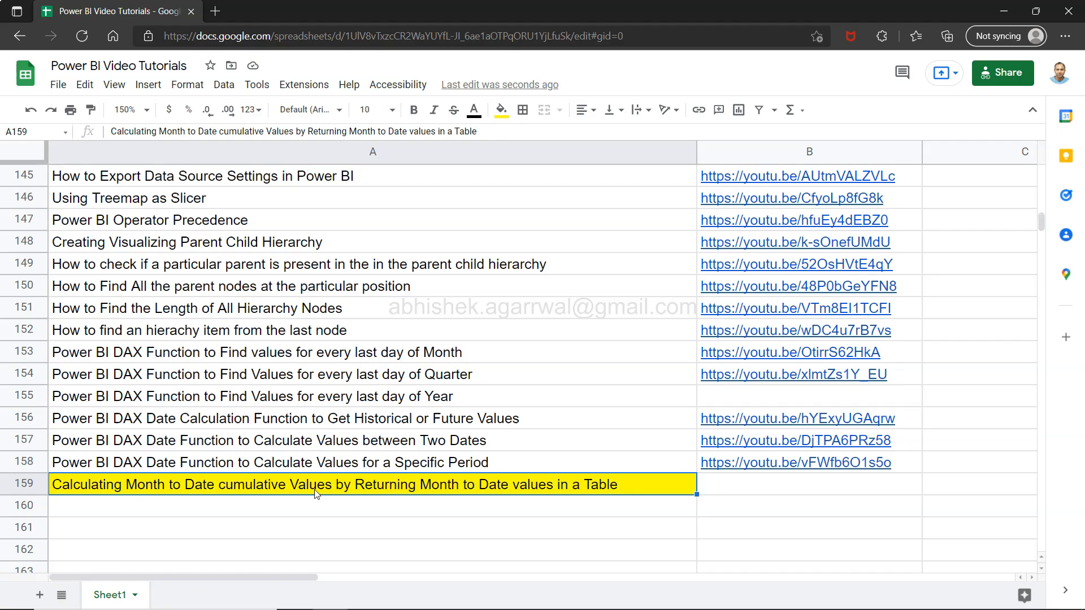
left_click(457, 492)
left_click(465, 494)
left_click(496, 492)
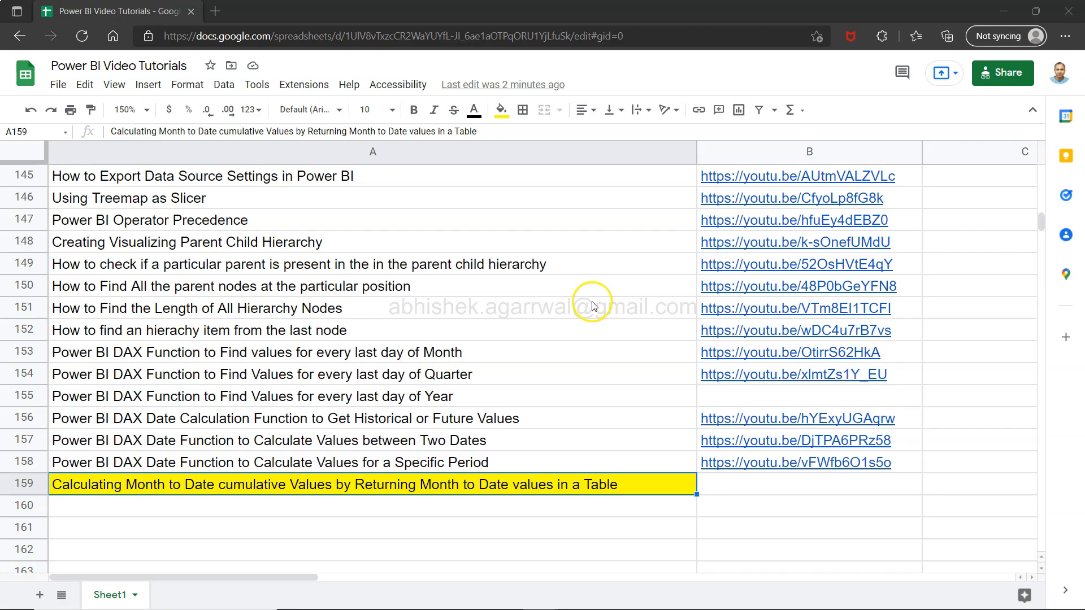
Select the sheet's web address, then switch over to Power BI Desktop
left_click(636, 35)
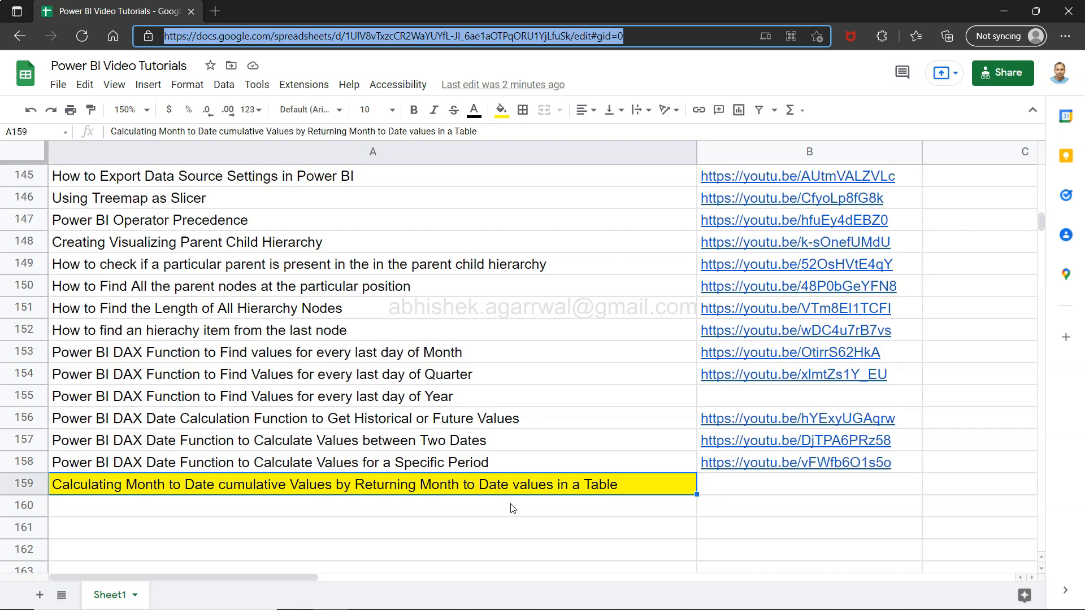
key("alt+Tab")
key("alt+Tab")
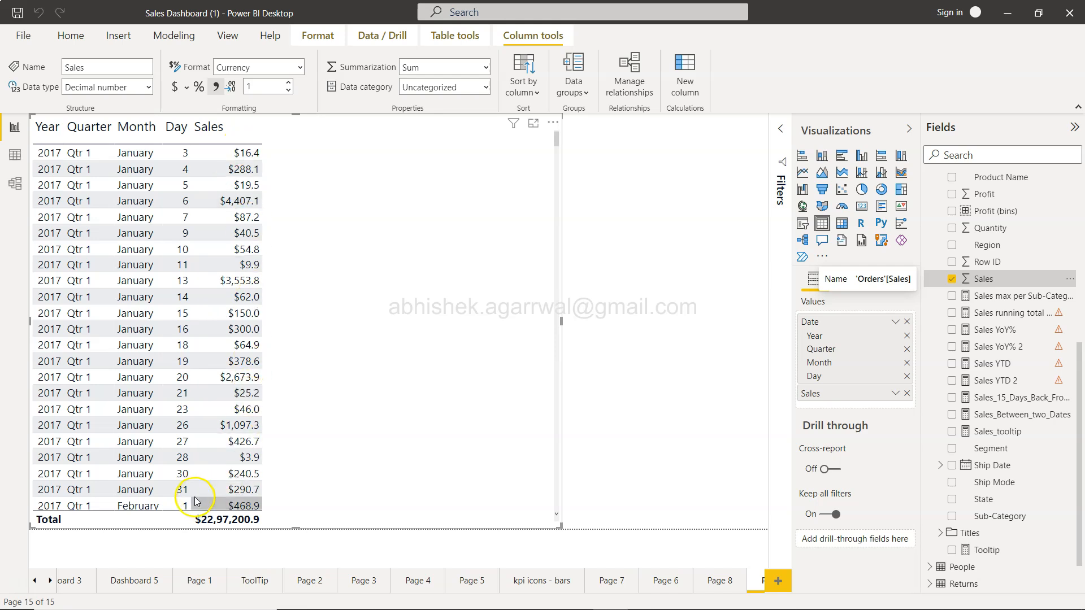
scroll(183, 492, "down", 1)
scroll(183, 496, "down", 1)
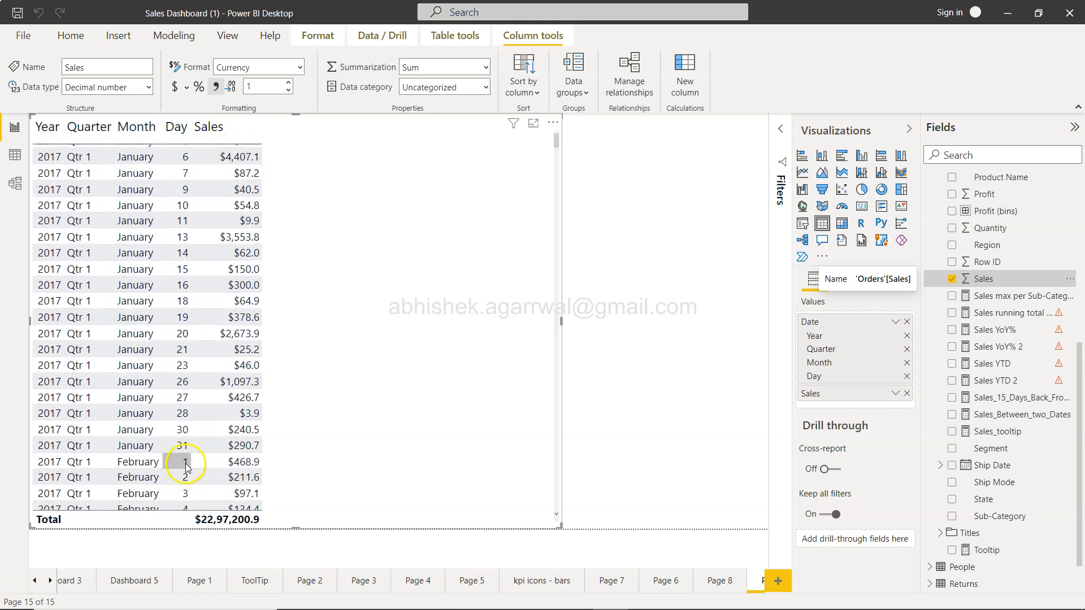
scroll(178, 464, "down", 2)
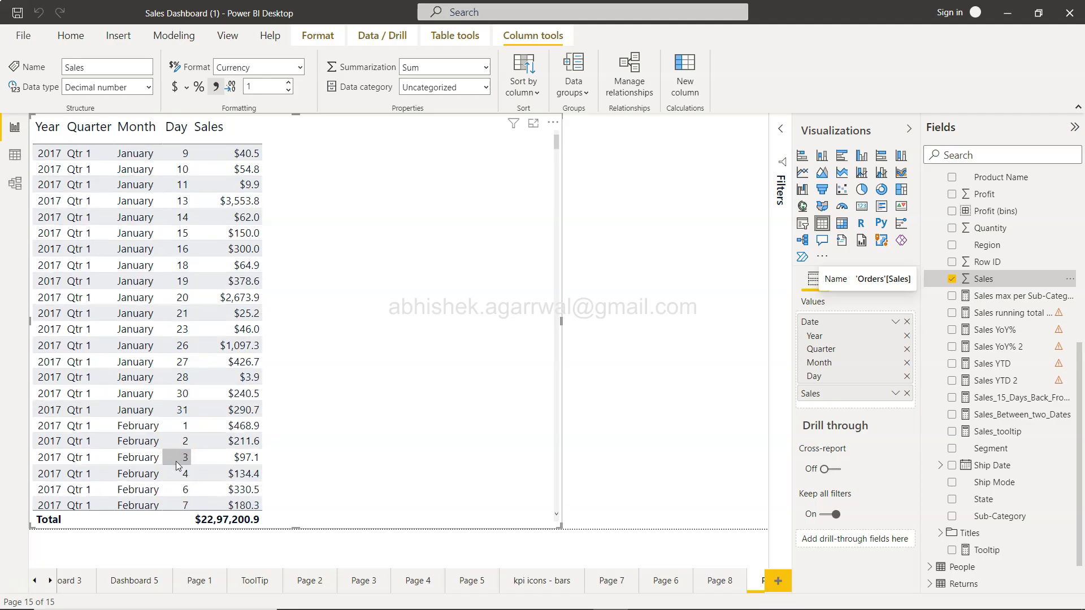
scroll(249, 220, "up", 3)
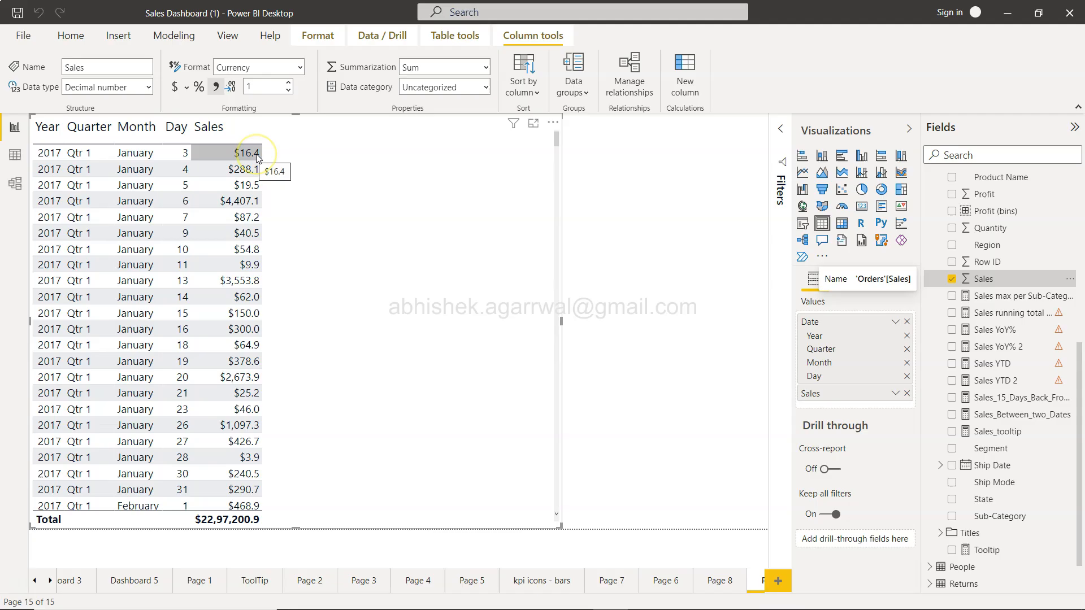
left_click(254, 172)
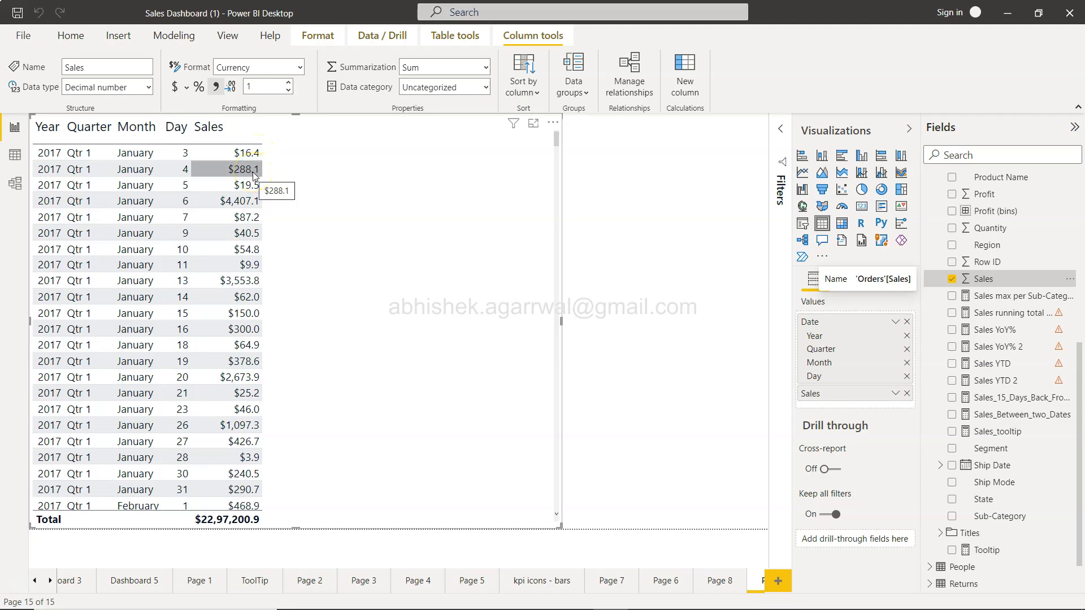
left_click(253, 156)
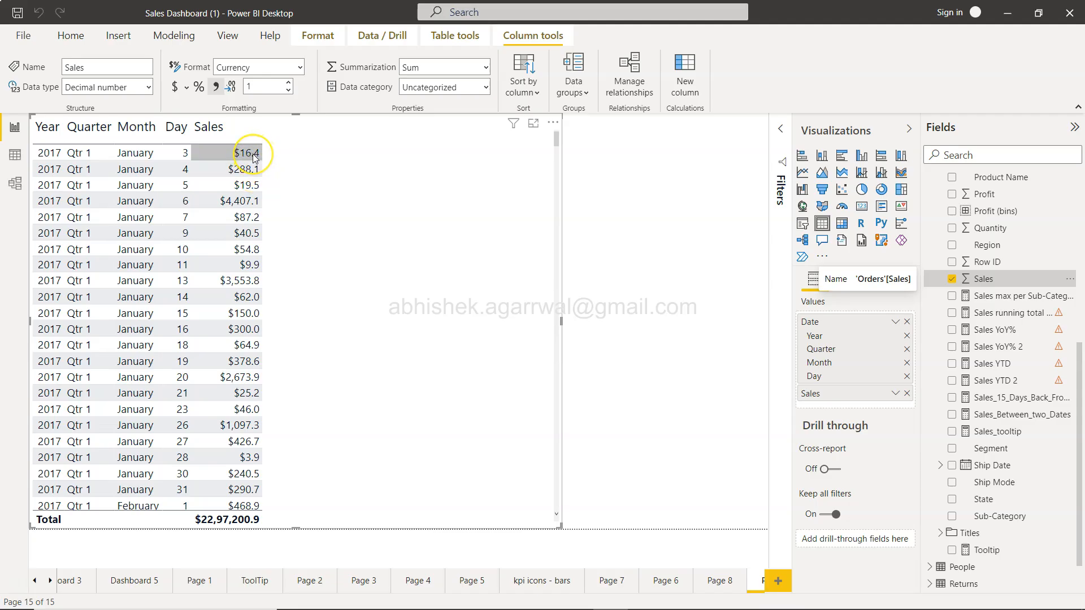
left_click(252, 170)
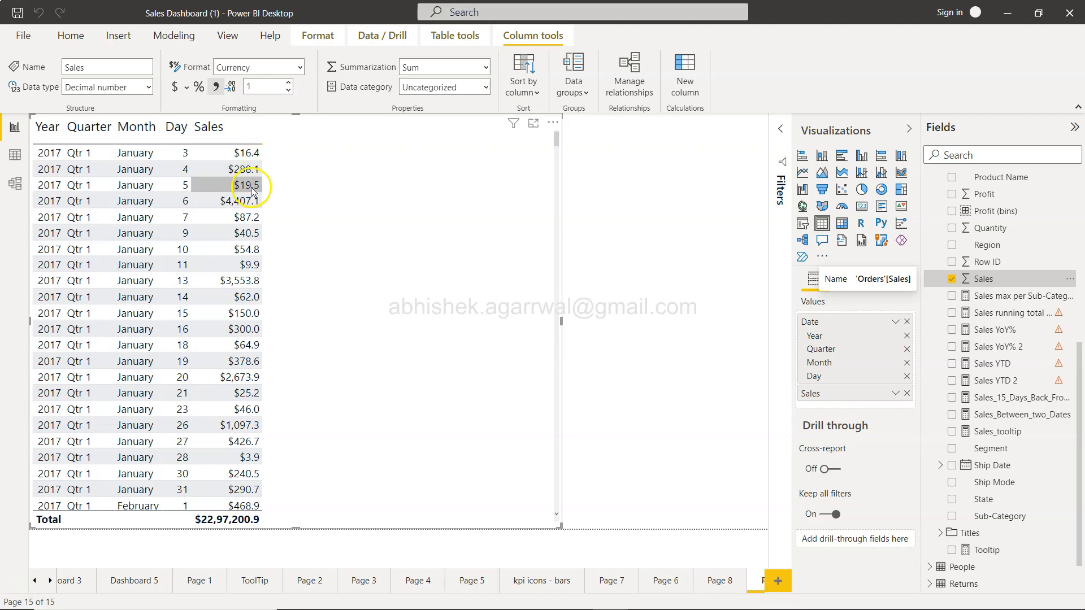
left_click(251, 313)
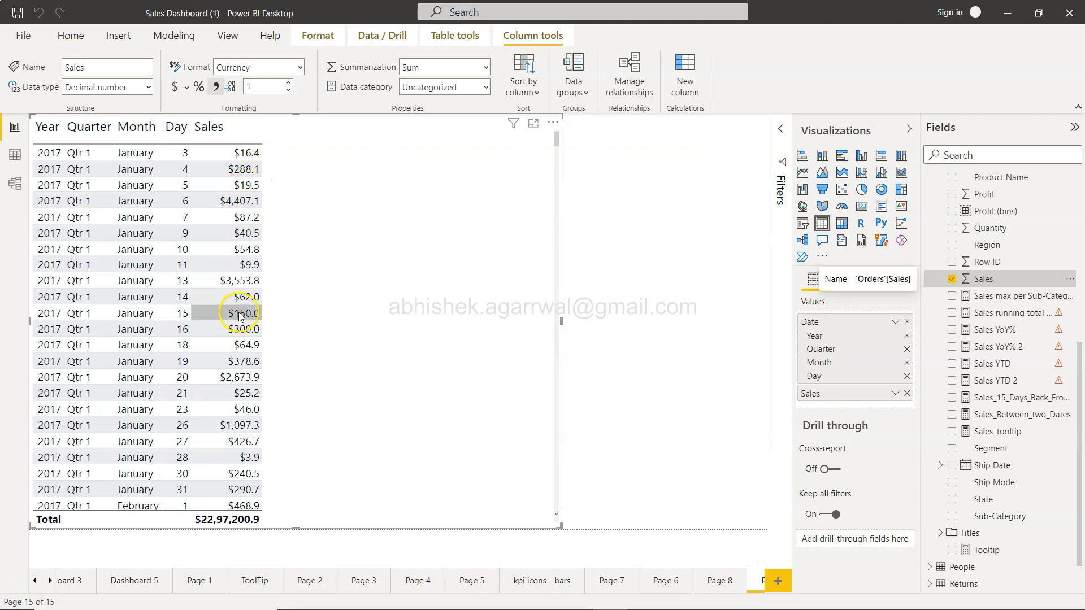
left_click(252, 204)
left_click(253, 342)
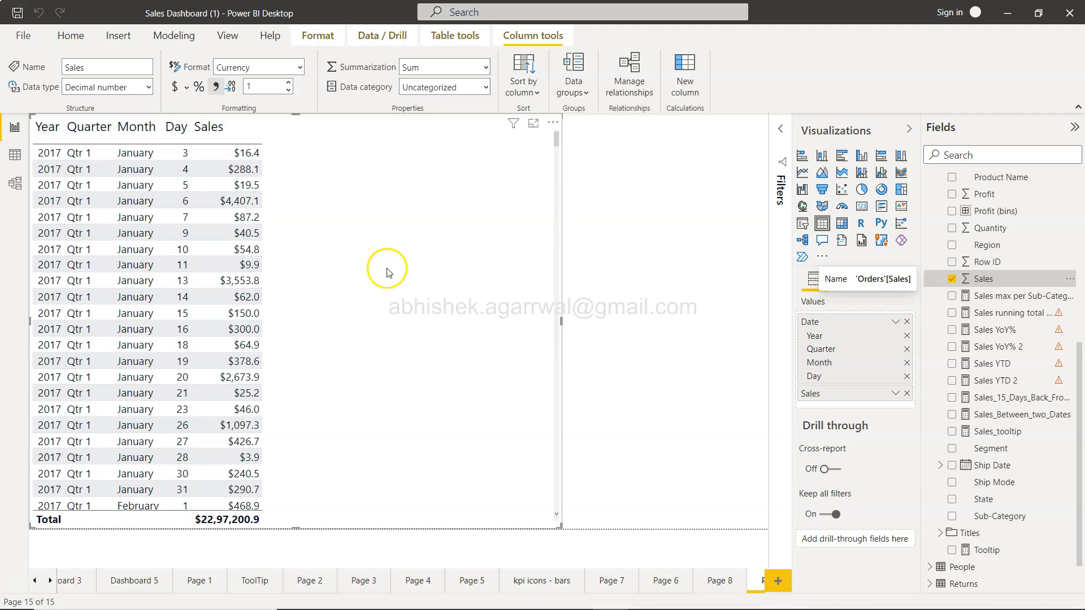
scroll(944, 276, "up", 5)
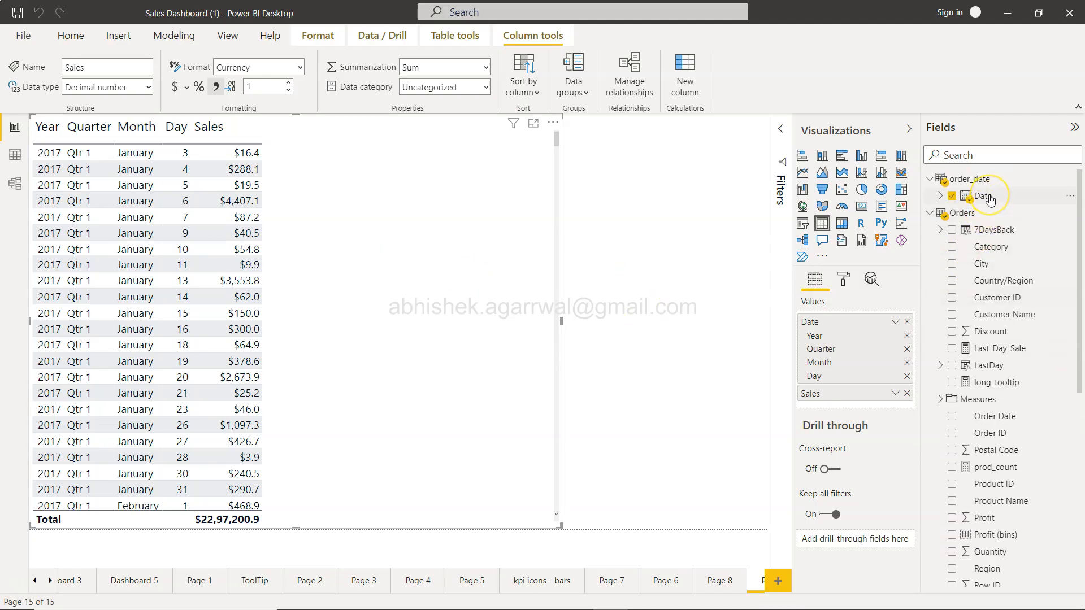
Inspect the Orders rows and the order_date CALENDAR table in Data view, then show their relationship in Model view
left_click(987, 197)
left_click(12, 156)
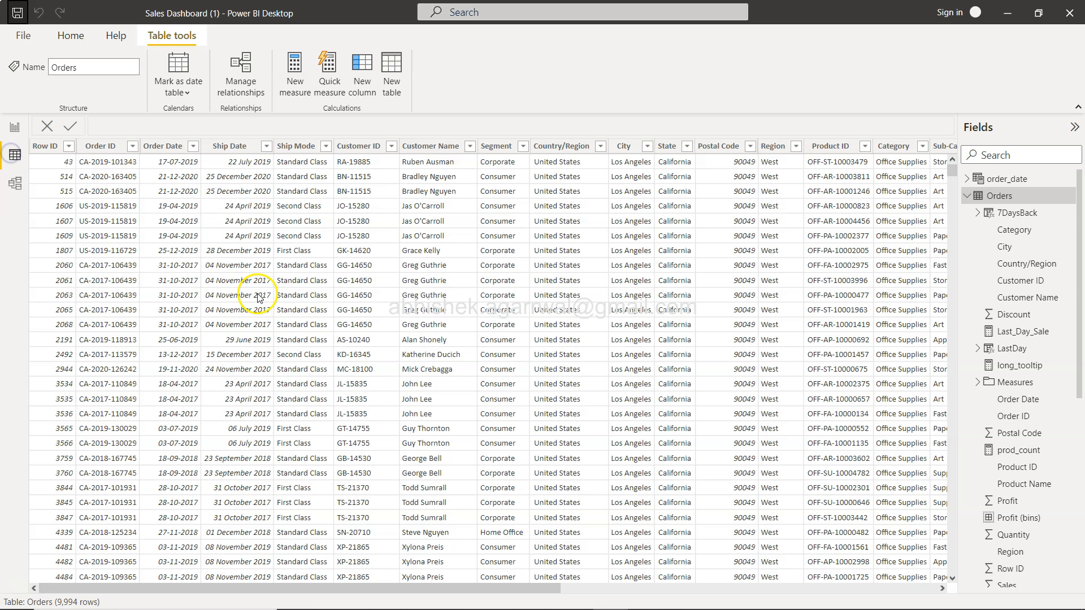
left_click(972, 204)
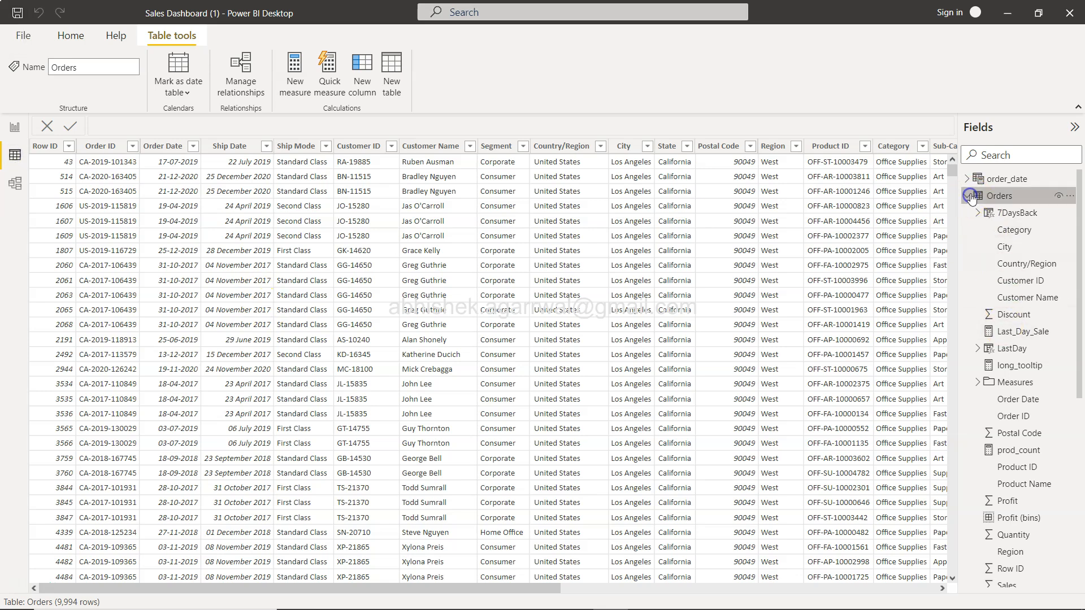
left_click(968, 195)
left_click(991, 179)
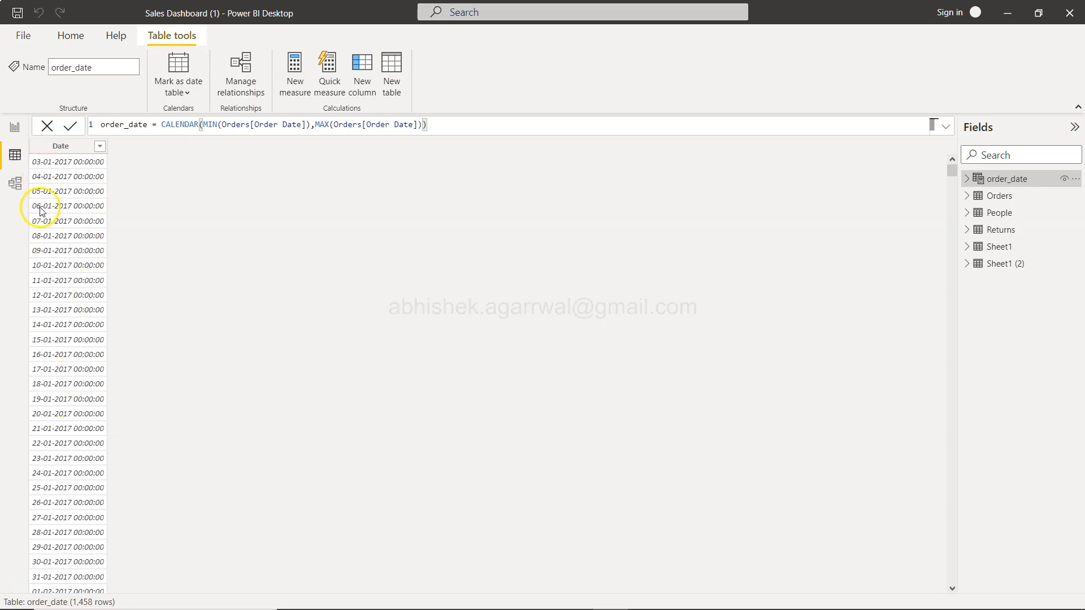
left_click(16, 184)
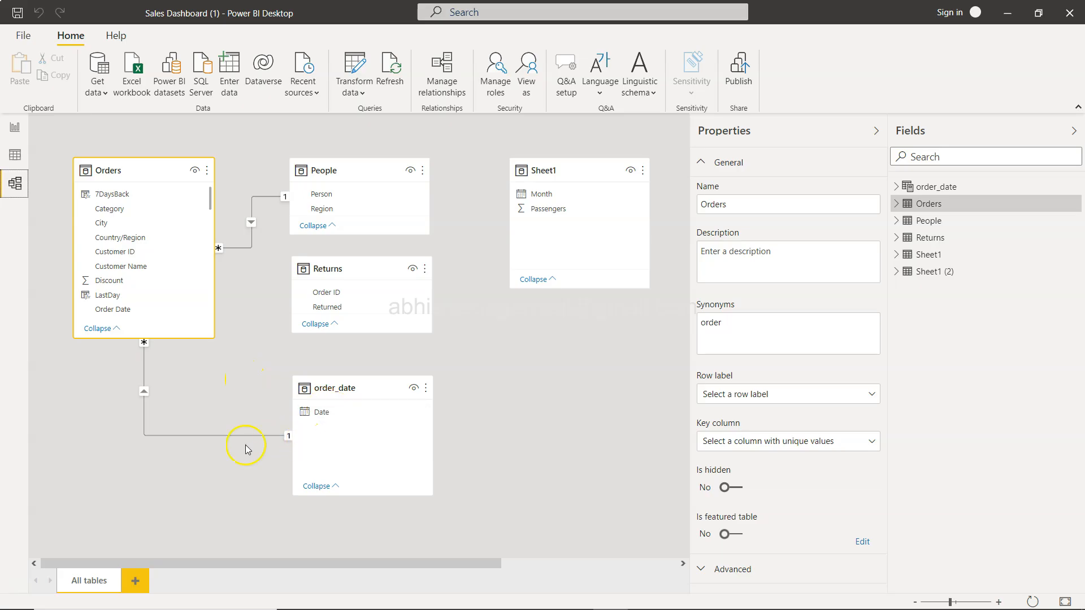
scroll(163, 285, "down", 2)
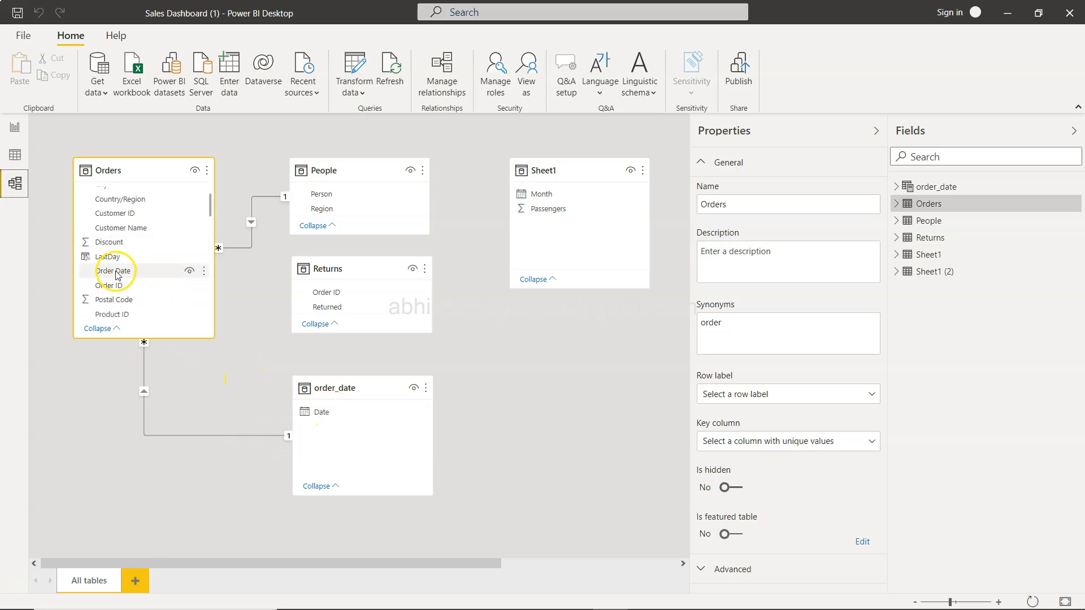
Start a new measure from the report view and name it SalesMTD, correcting mistyped letters
left_click(14, 128)
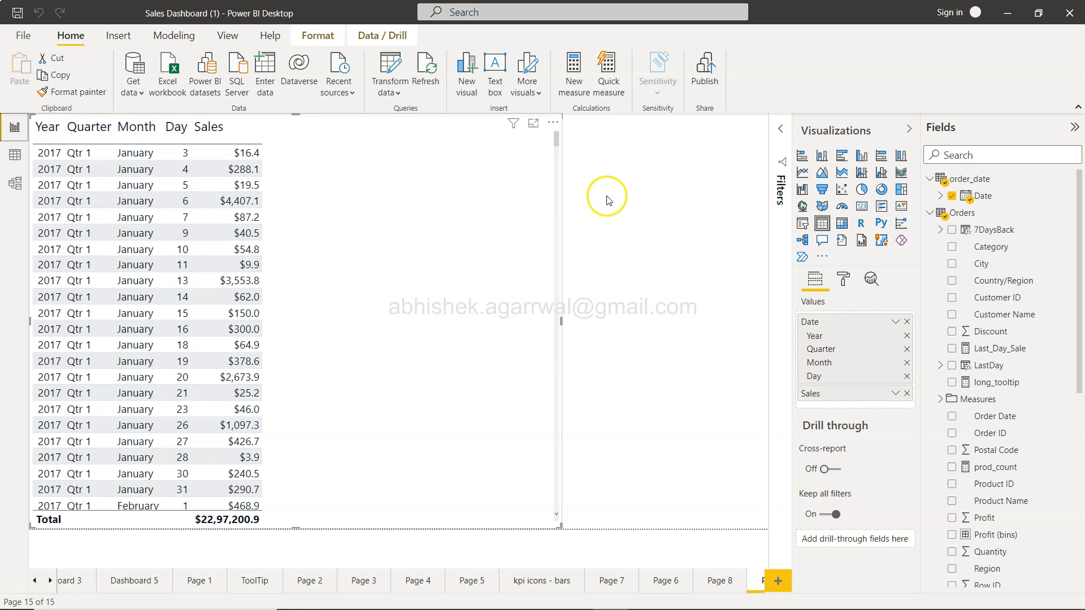
left_click(571, 79)
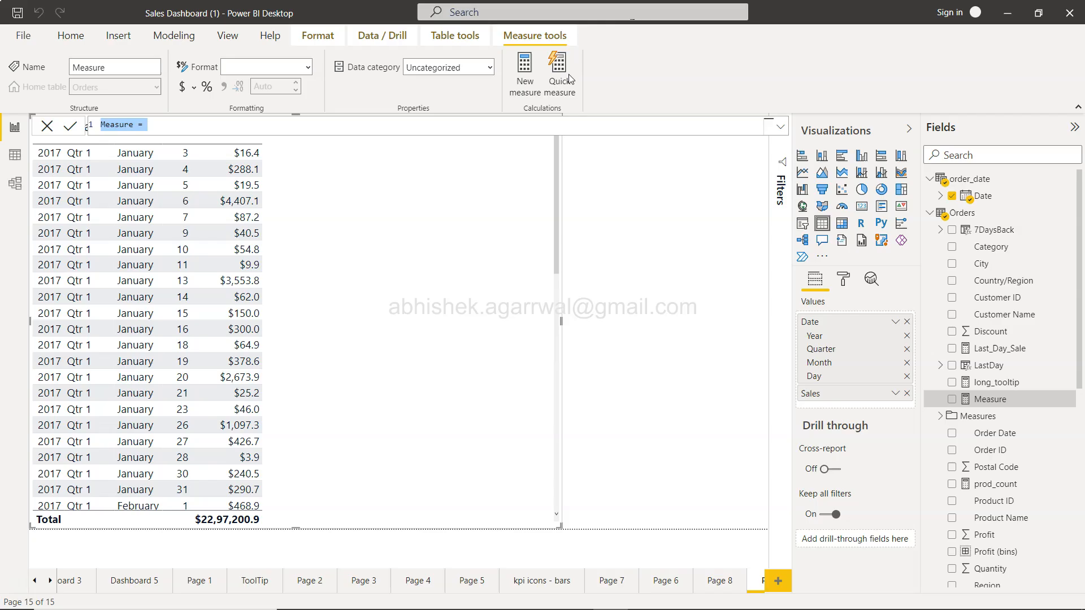
type("SALES")
key("BackSpace")
key("BackSpace")
key("BackSpace")
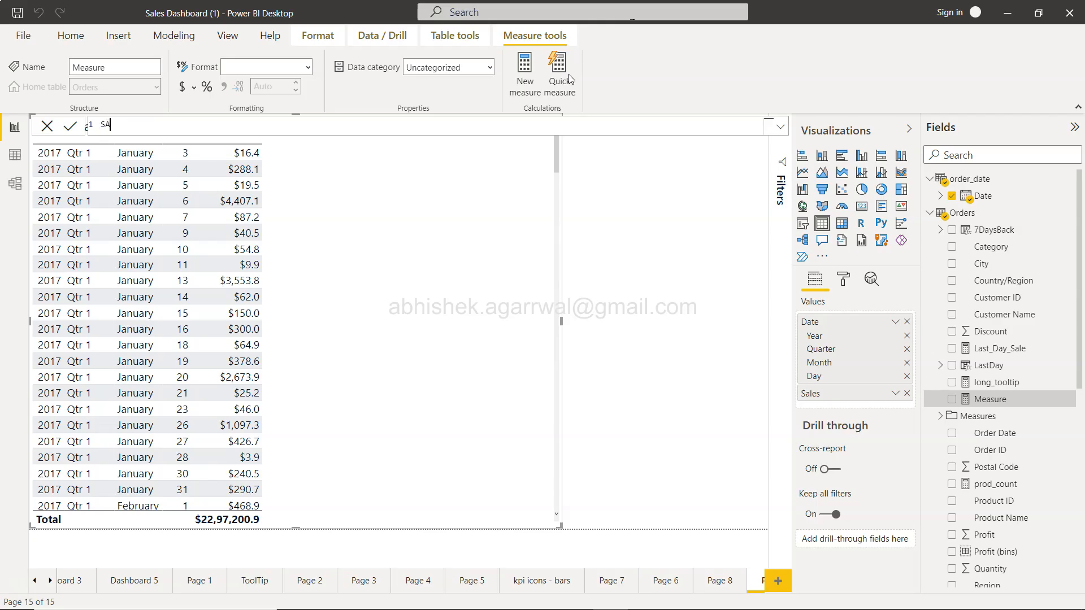
key("BackSpace")
type("ales")
key("BackSpace")
key("BackSpace")
key("BackSpace")
type("lesMTD = ")
type("calcu")
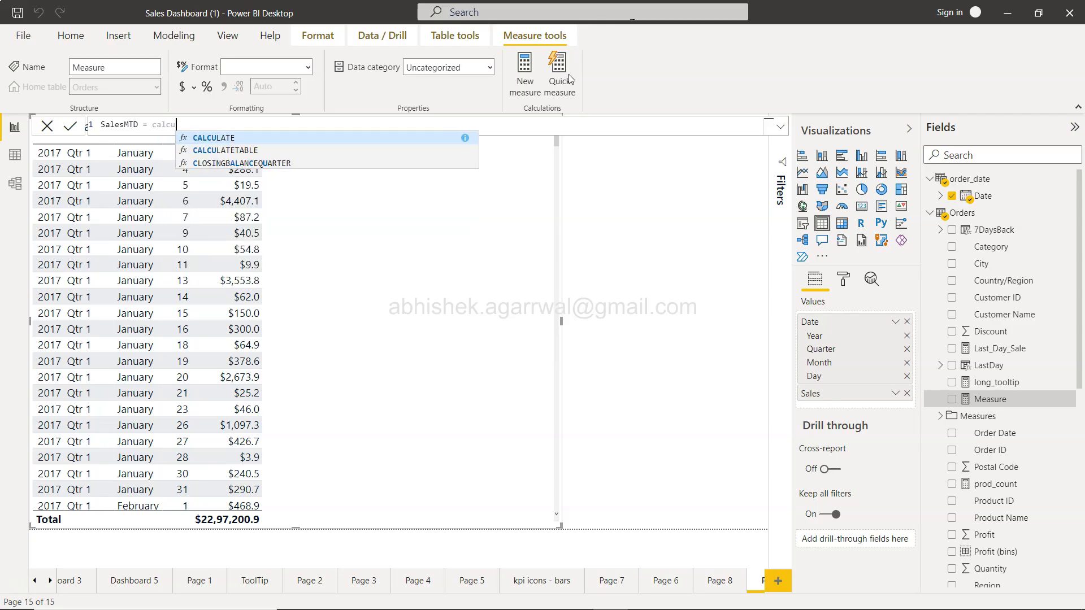
Complete the formula CALCULATE(SUM(Orders[Sales]),DATESMTD(order_date[Date])) using autocomplete suggestions
key("Tab")
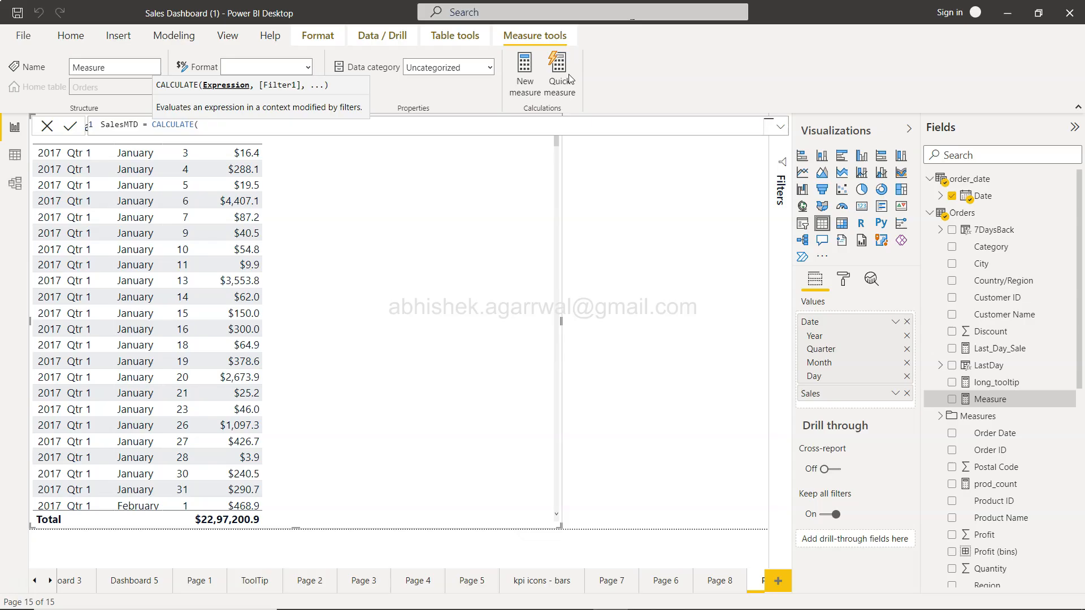
type("sum")
key("Tab")
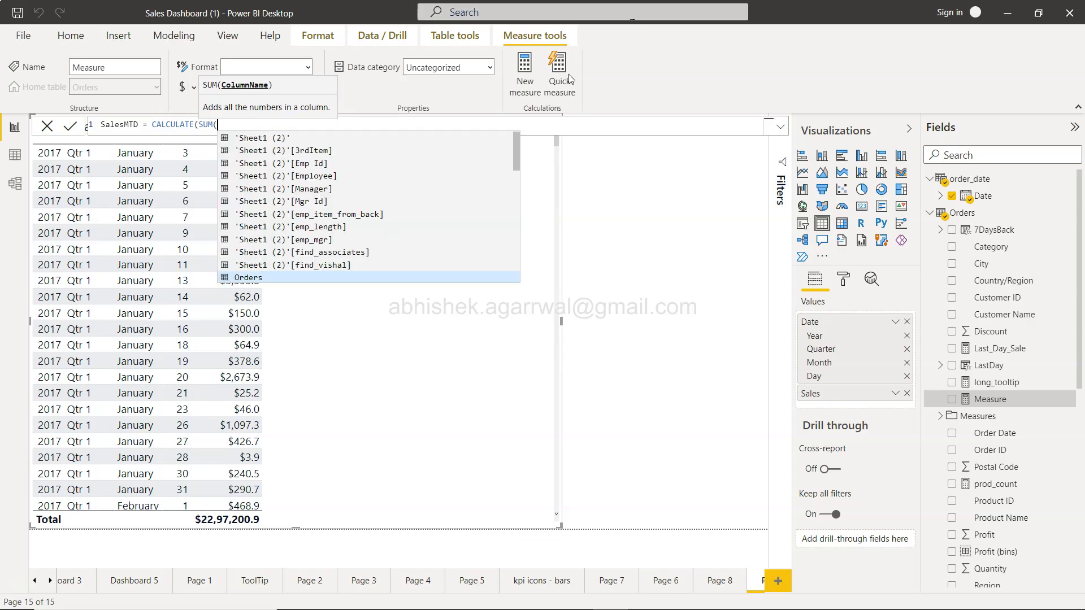
type("sales")
key("Tab")
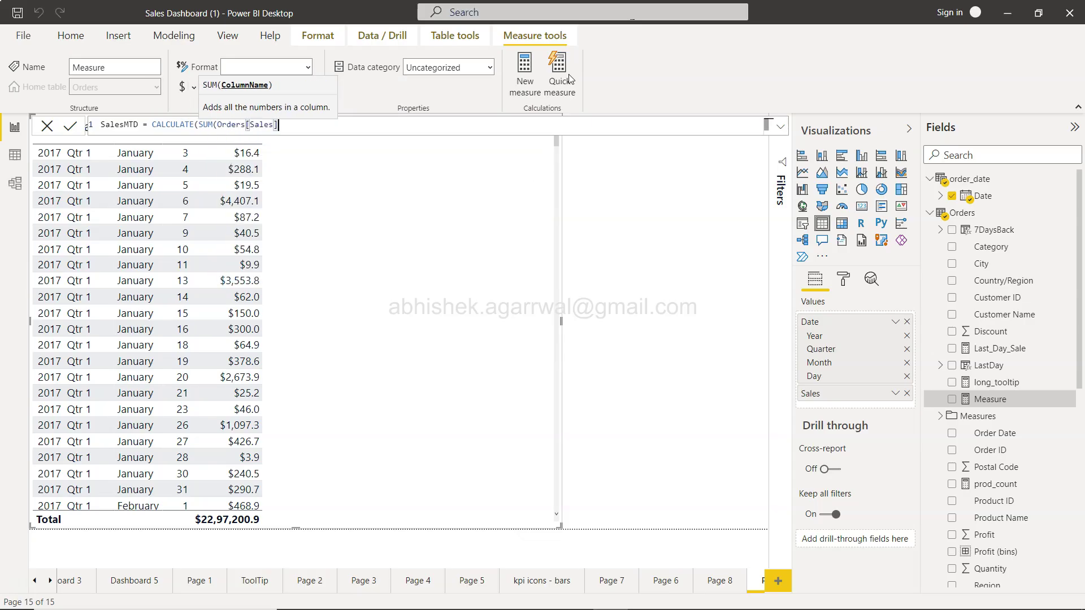
type("),")
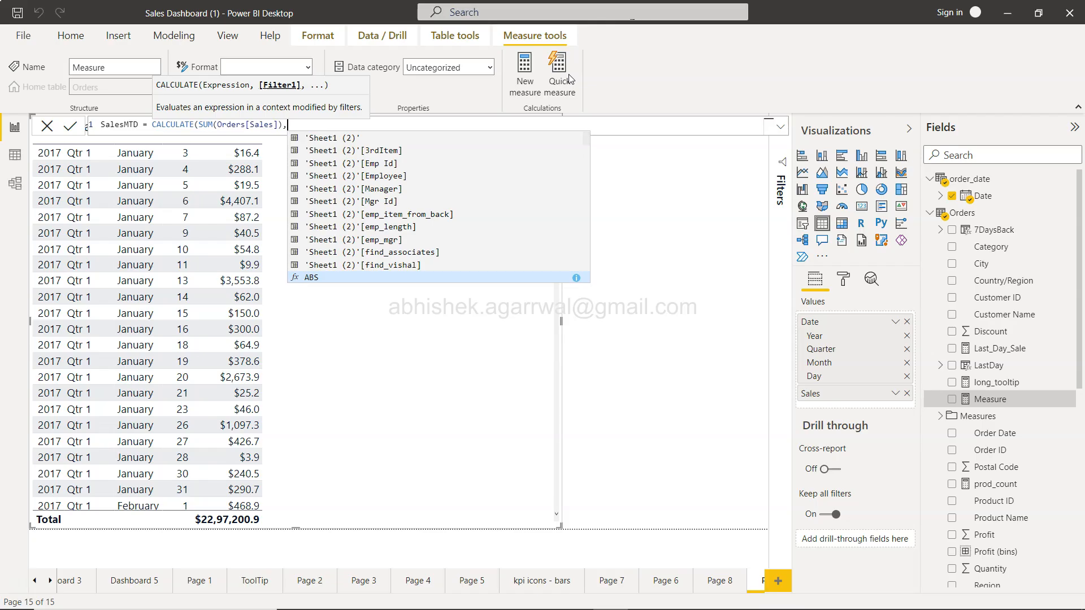
type("datem")
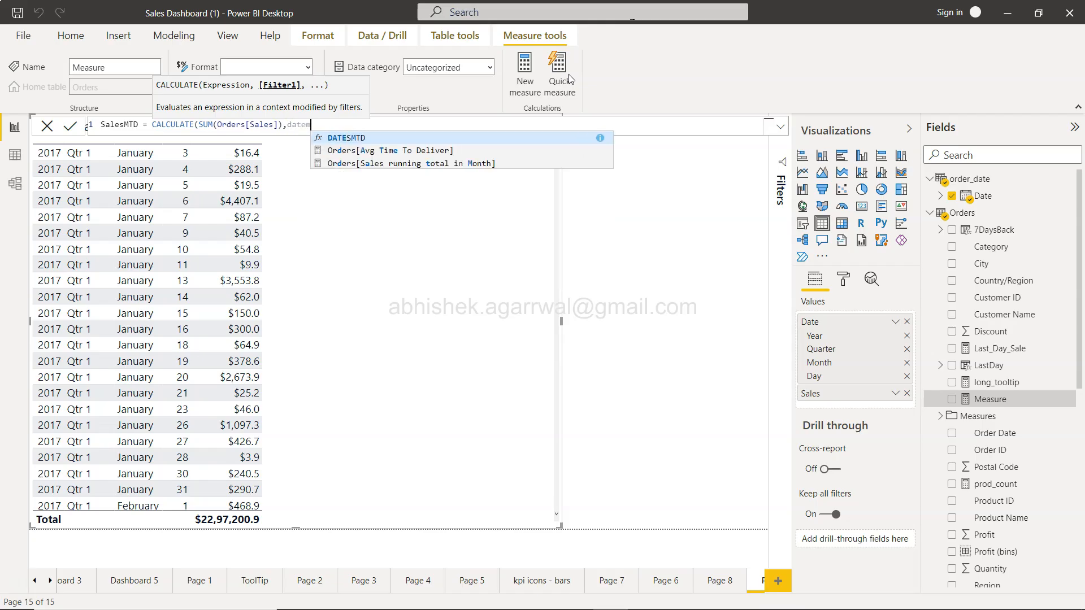
key("Tab")
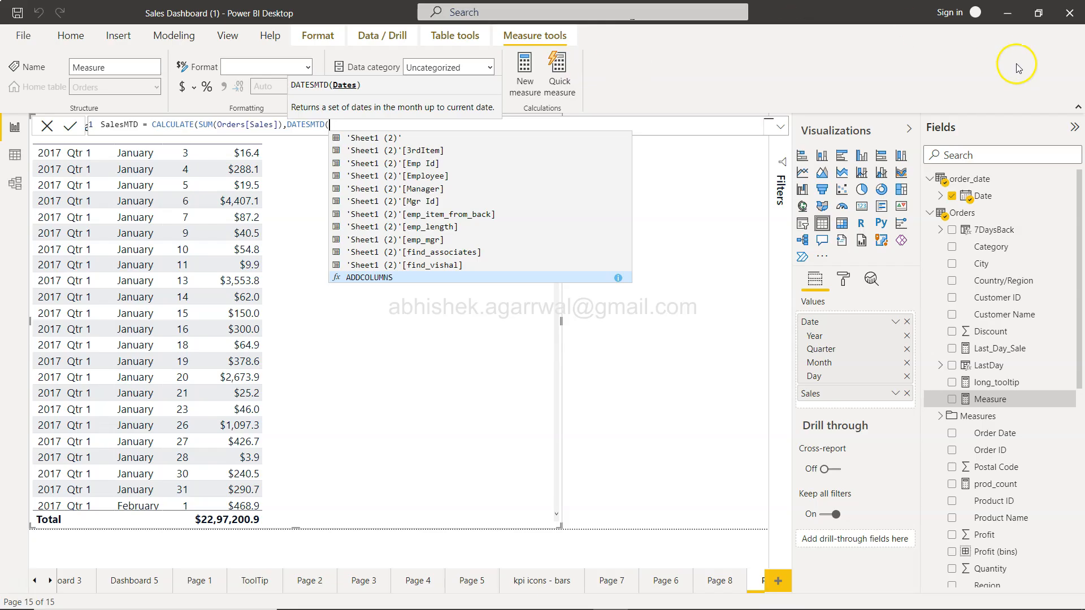
mouse_move(983, 196)
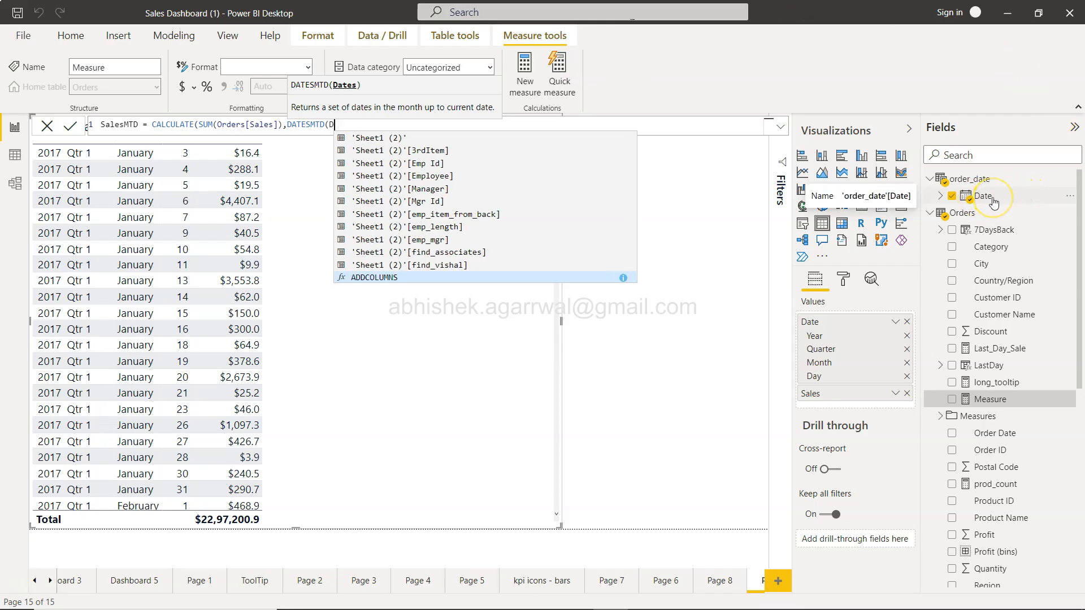
type("Date")
key("Down")
key("Down")
key("Down")
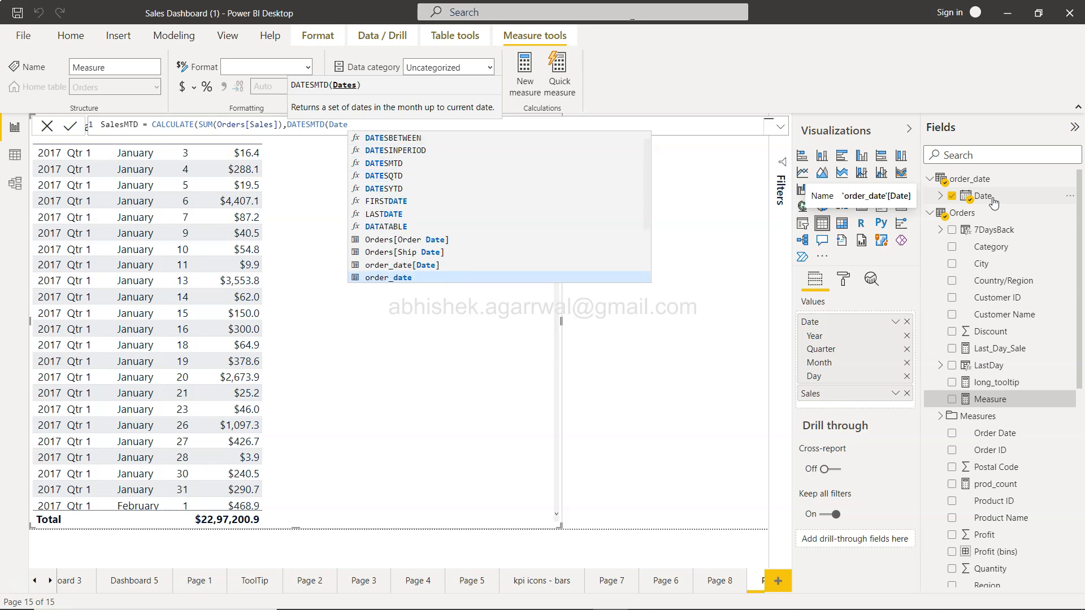
key("Tab")
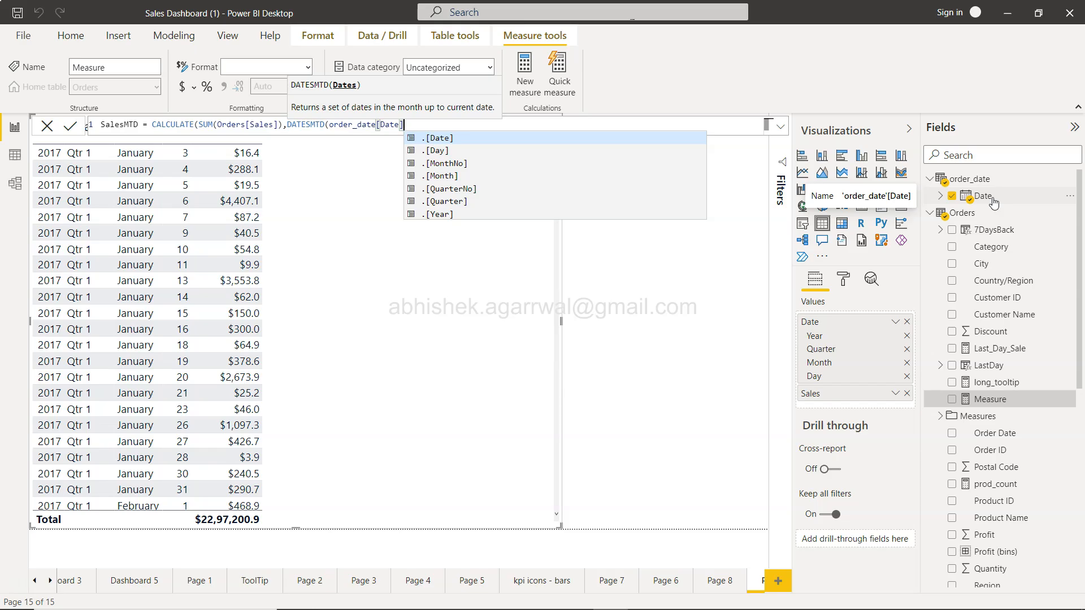
type(")")
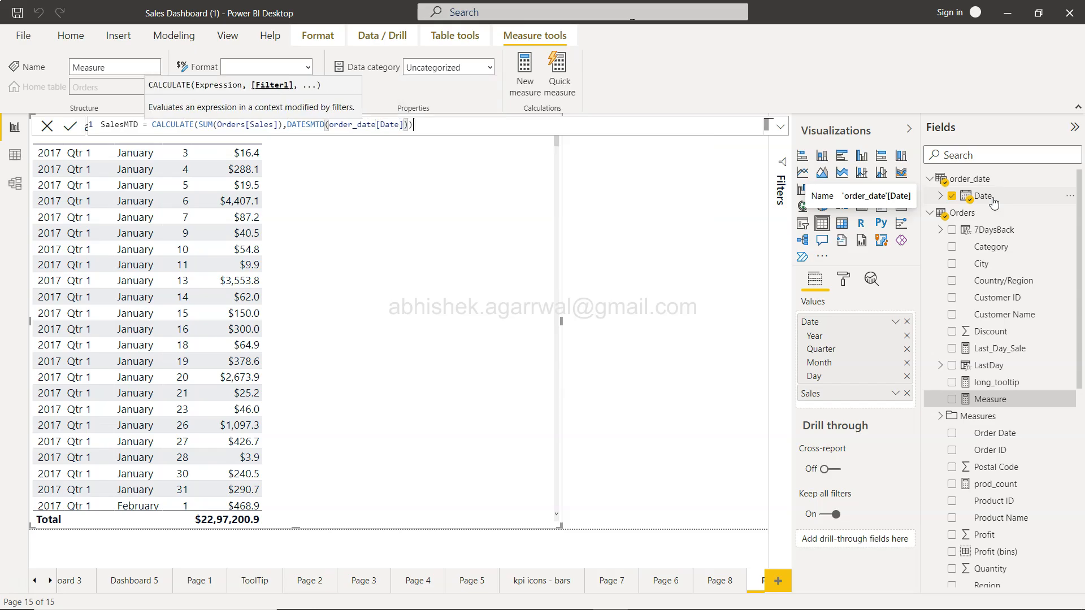
type(")")
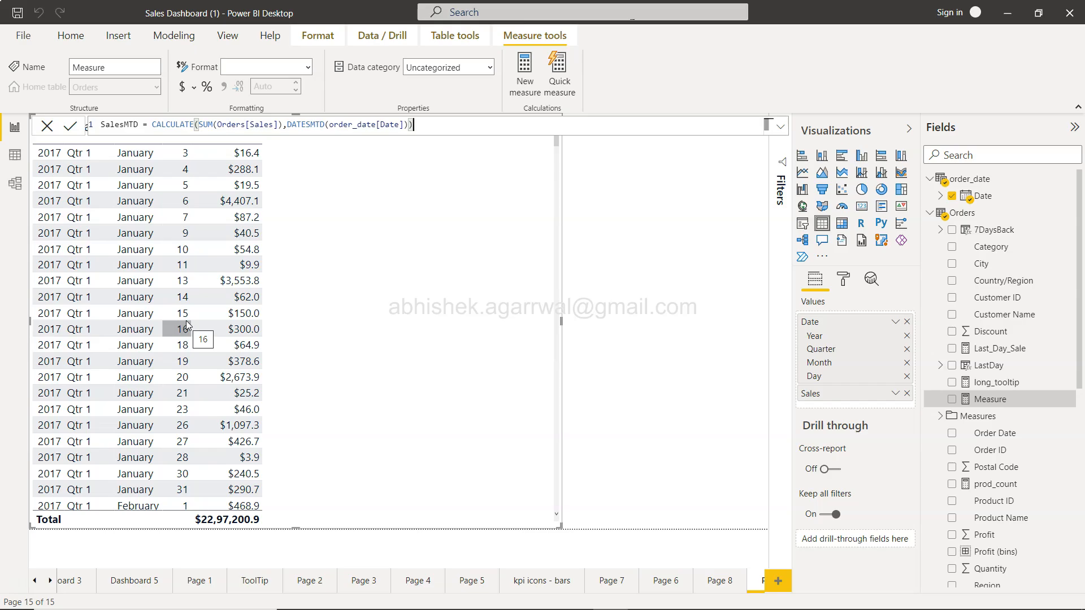
left_click(184, 271)
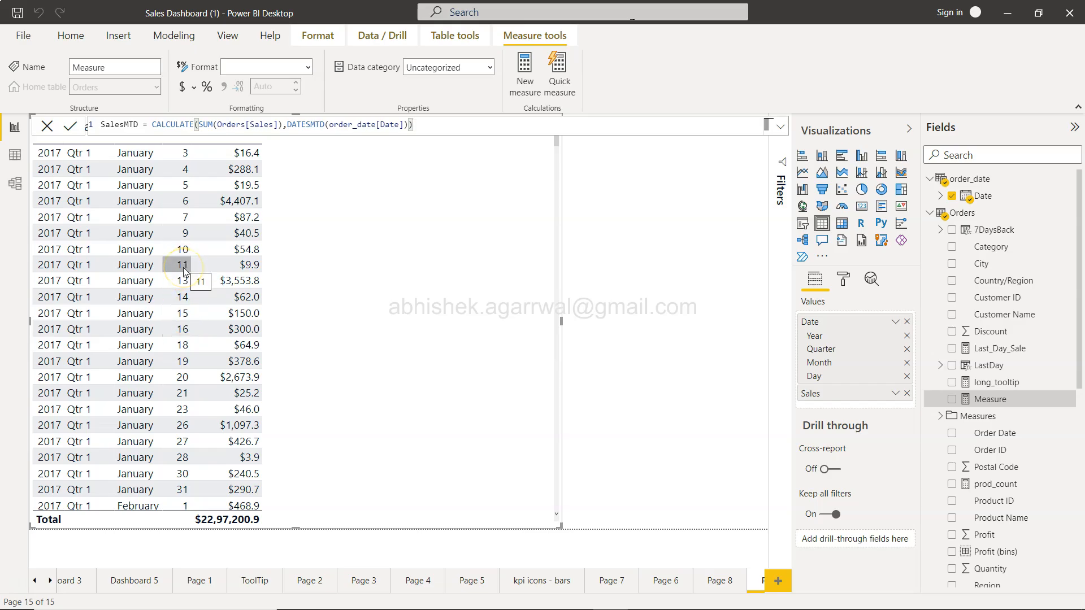
left_click(184, 287)
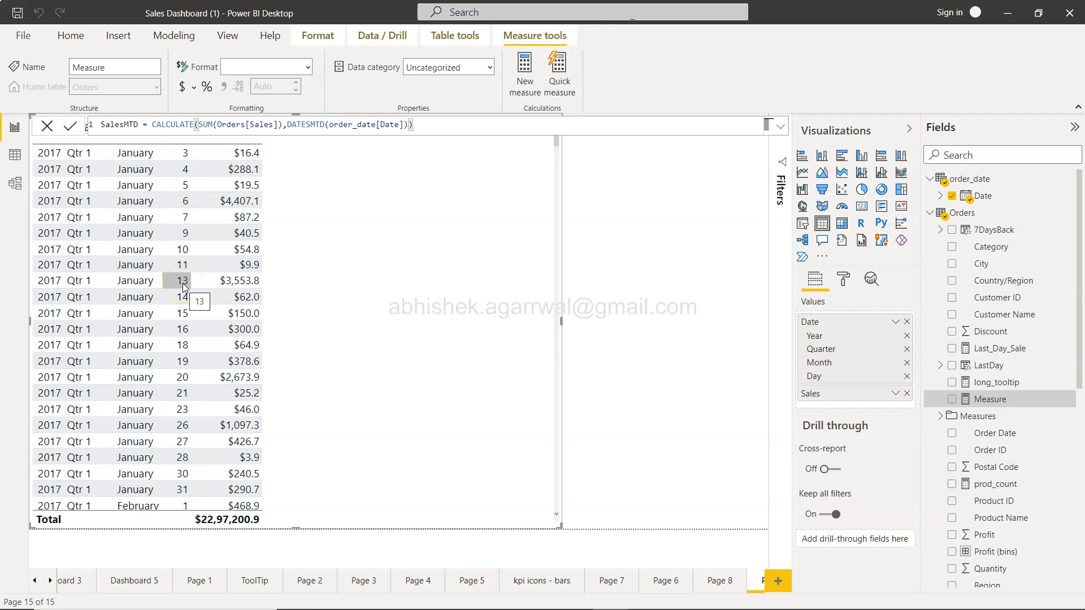
left_click(183, 286)
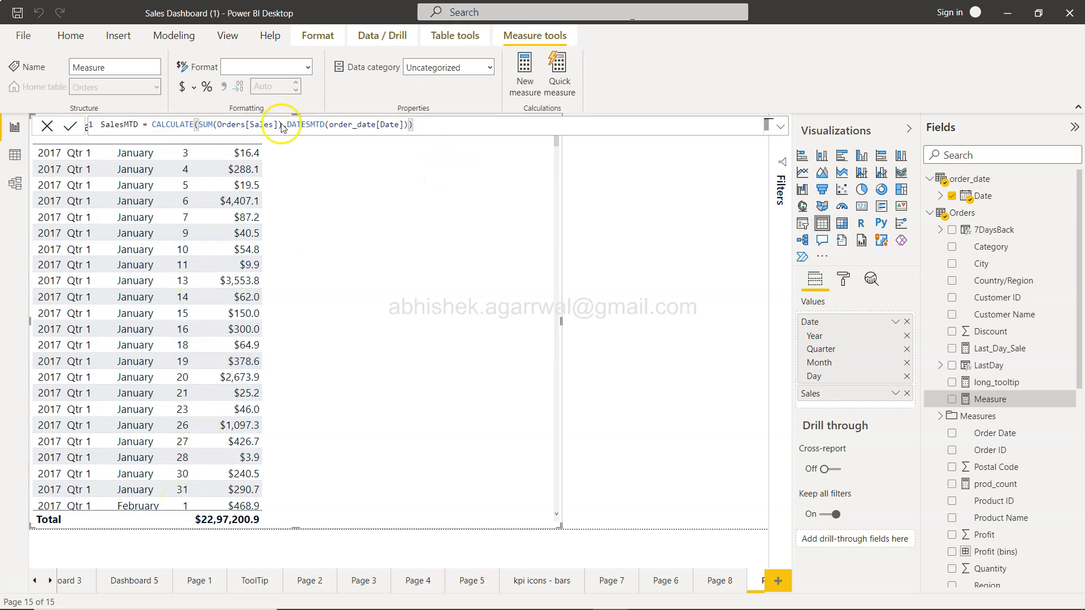
left_click_drag(317, 125, 395, 125)
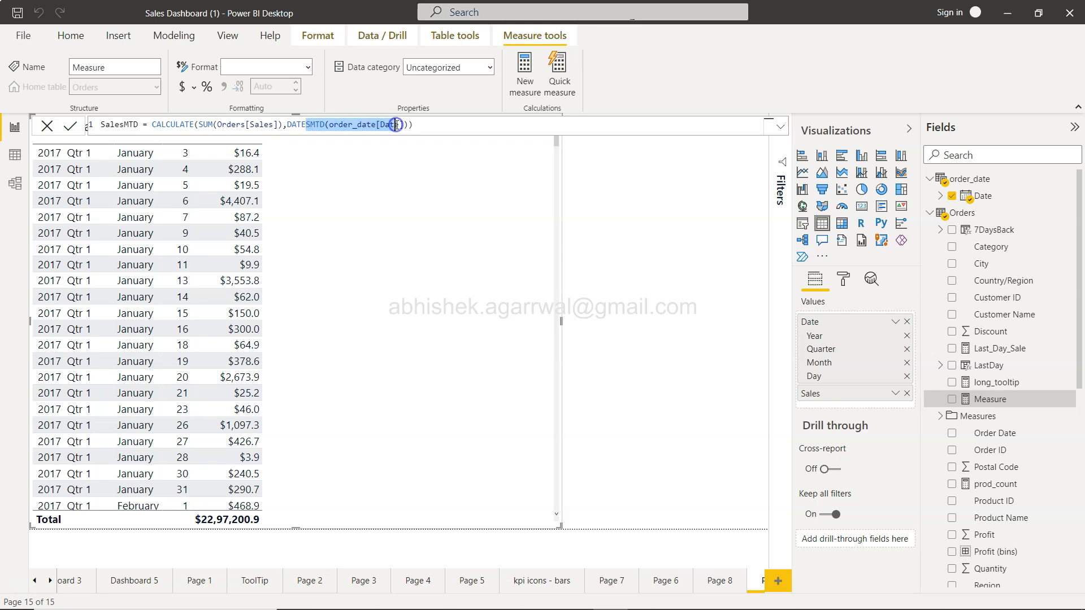
left_click(395, 125)
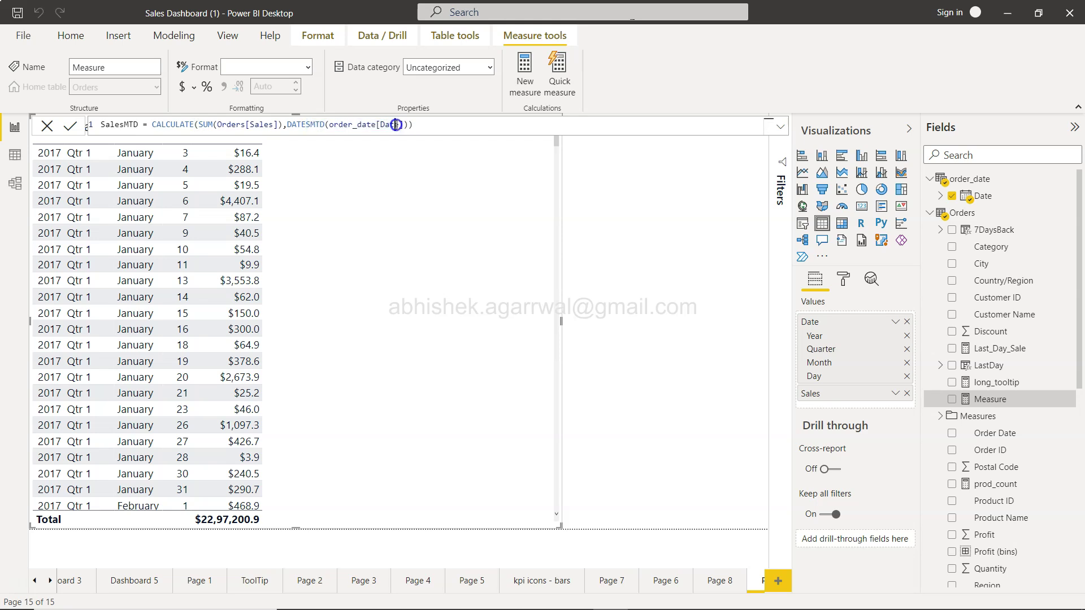
Commit the SalesMTD measure and add it as a column beside Sales in the table visual
left_click(69, 128)
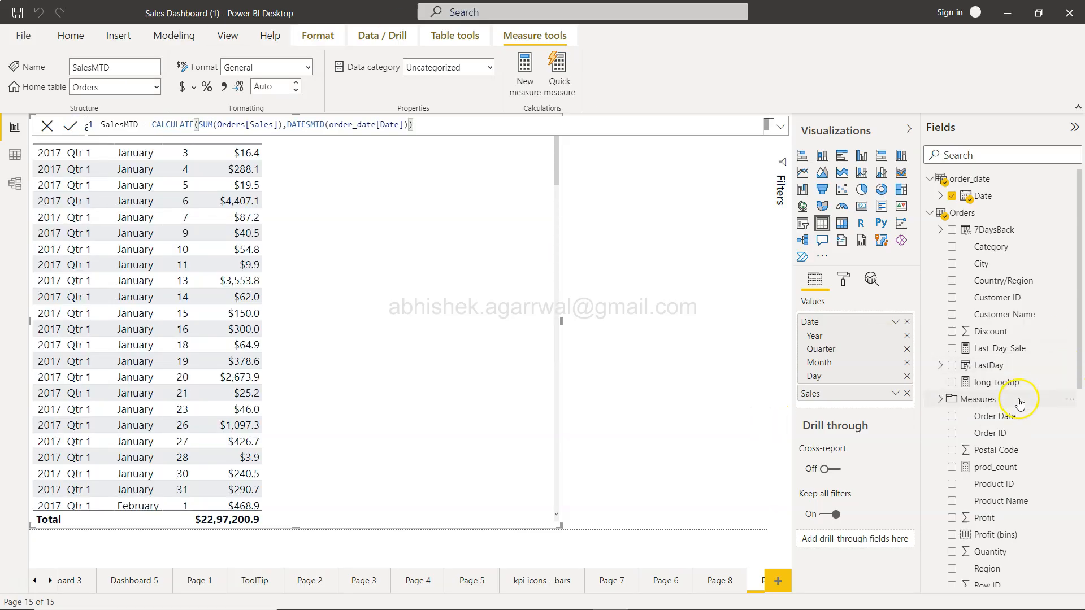
scroll(1014, 402, "down", 5)
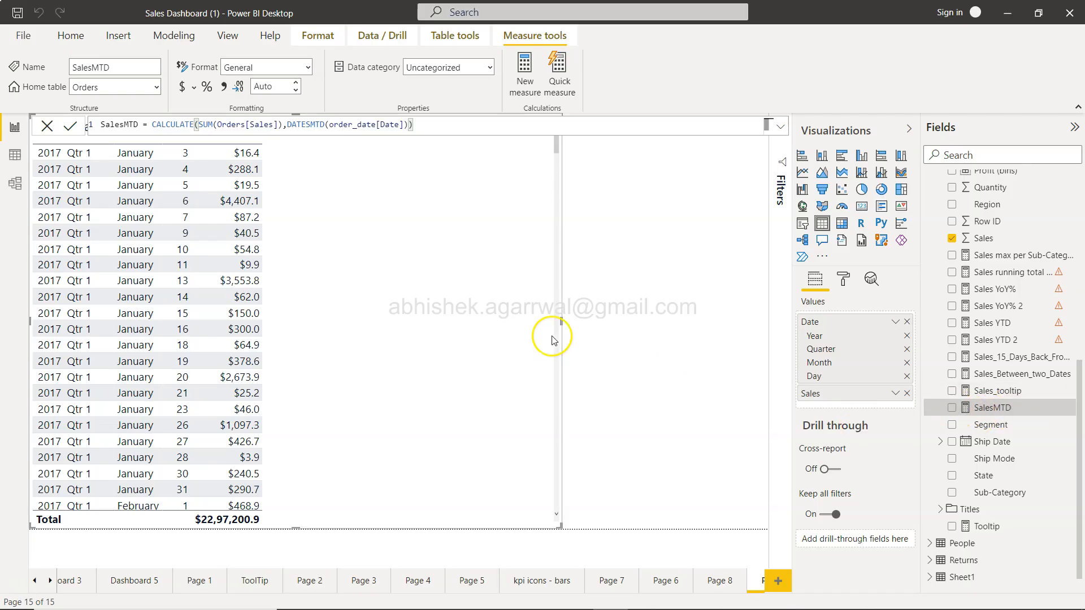
left_click(951, 408)
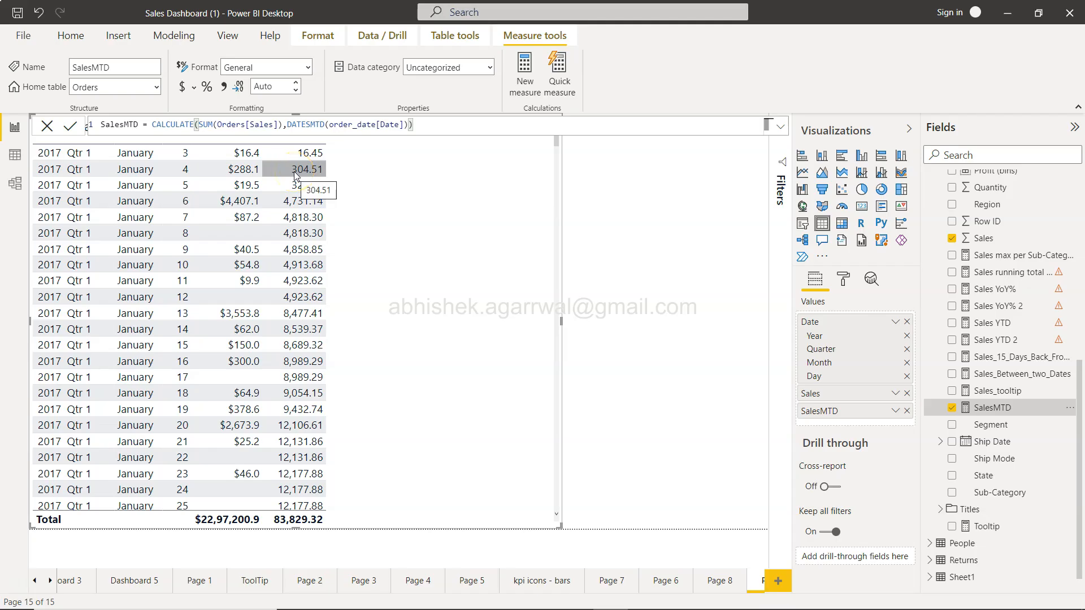
left_click(302, 186)
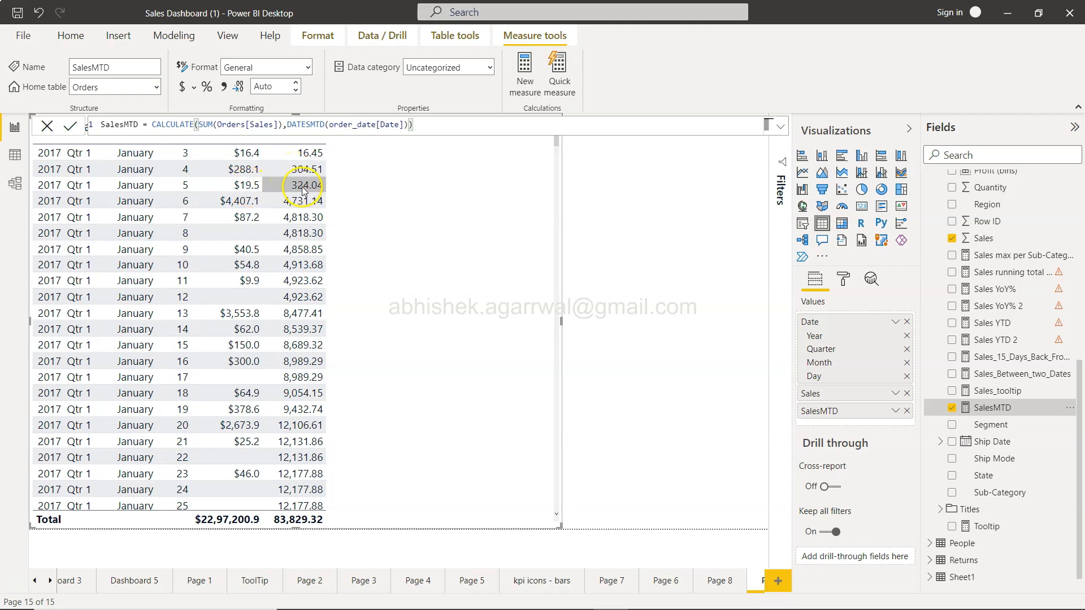
left_click(316, 362)
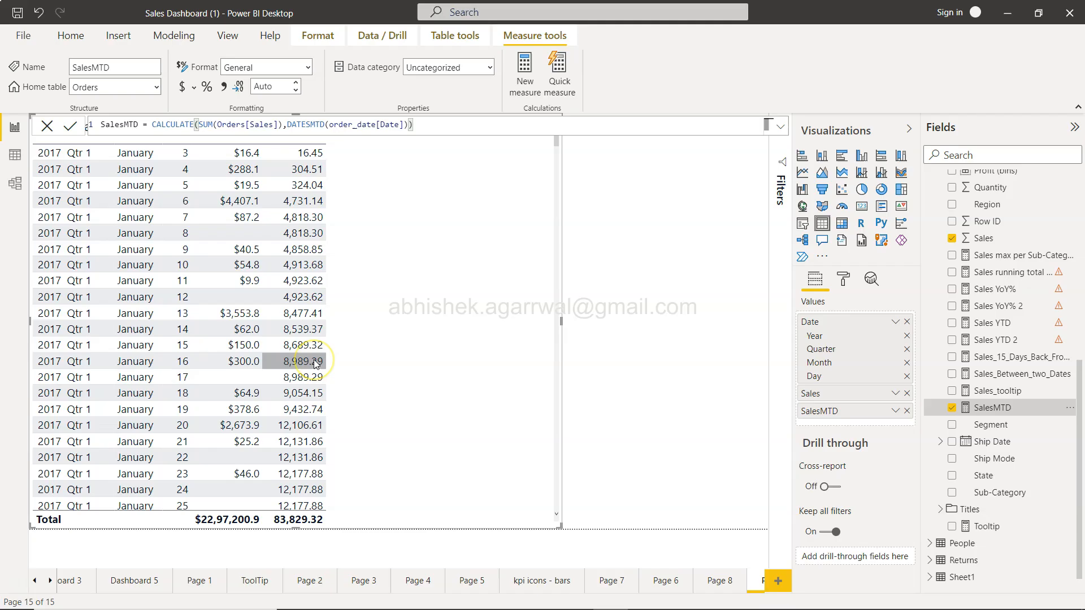
scroll(316, 362, "down", 3)
scroll(314, 363, "up", 3)
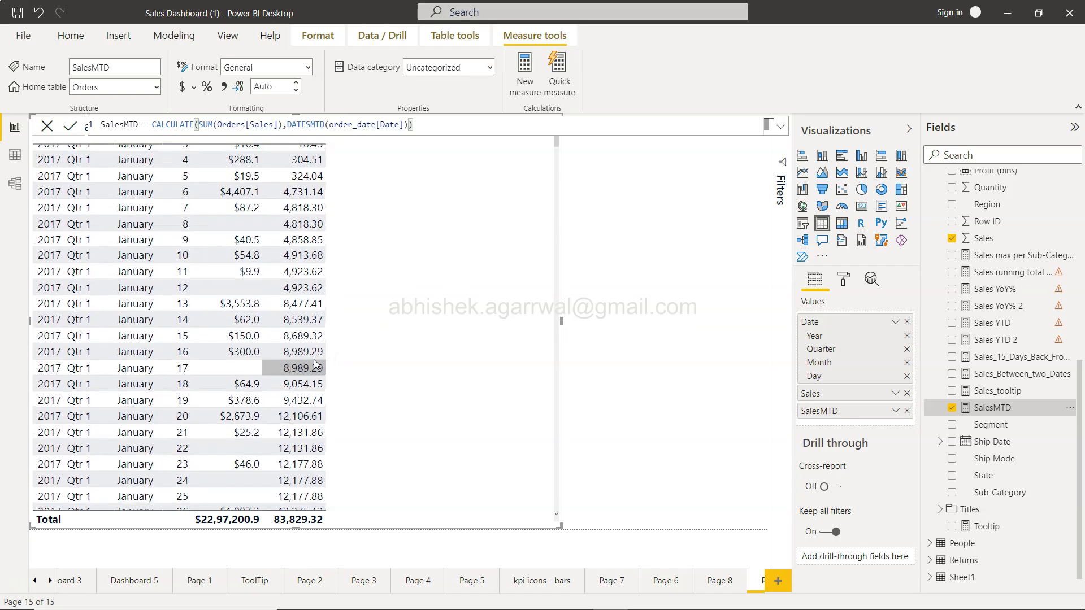
left_click(185, 288)
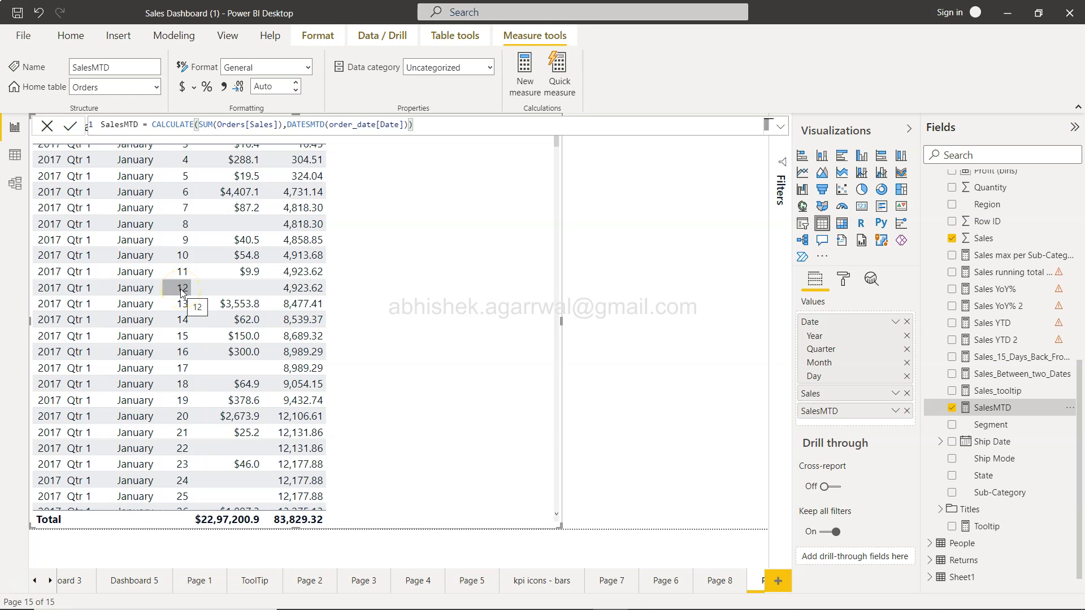
left_click(186, 293)
left_click(306, 300)
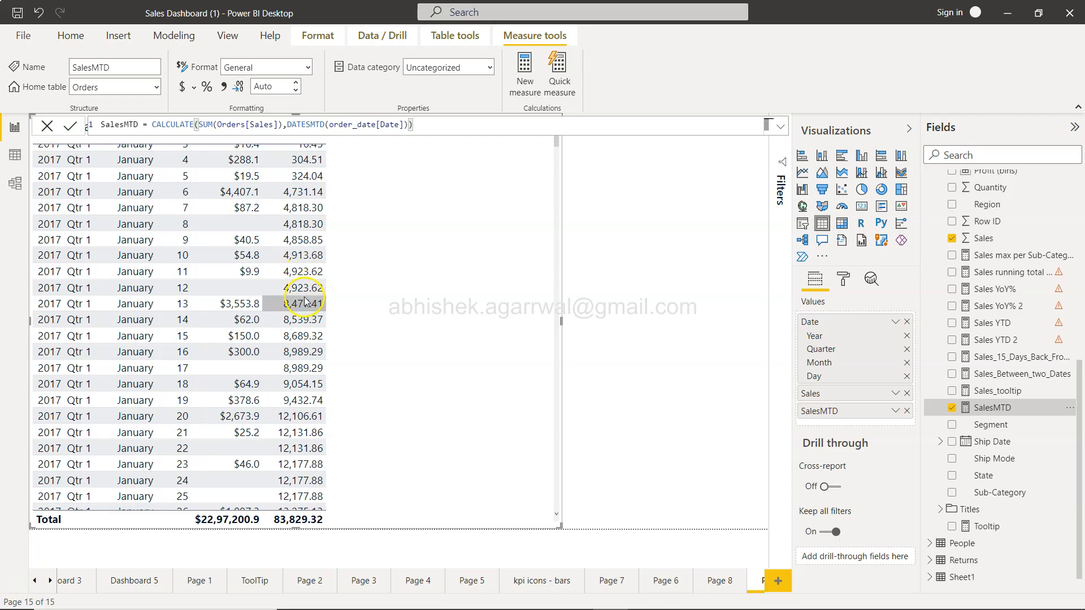
scroll(309, 299, "down", 1)
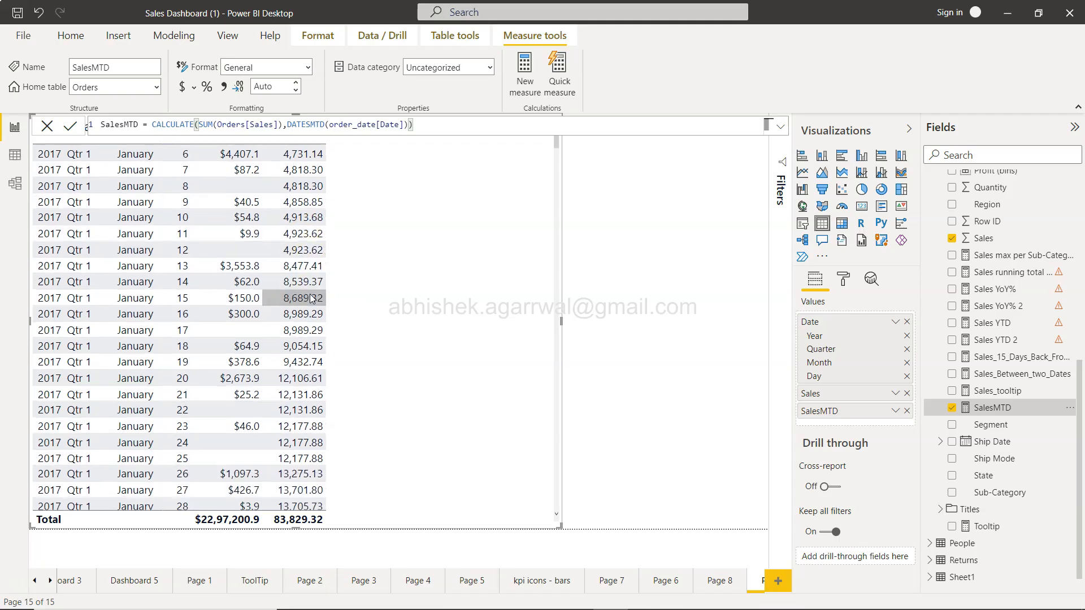
scroll(313, 298, "down", 1)
scroll(311, 296, "down", 2)
scroll(311, 297, "down", 1)
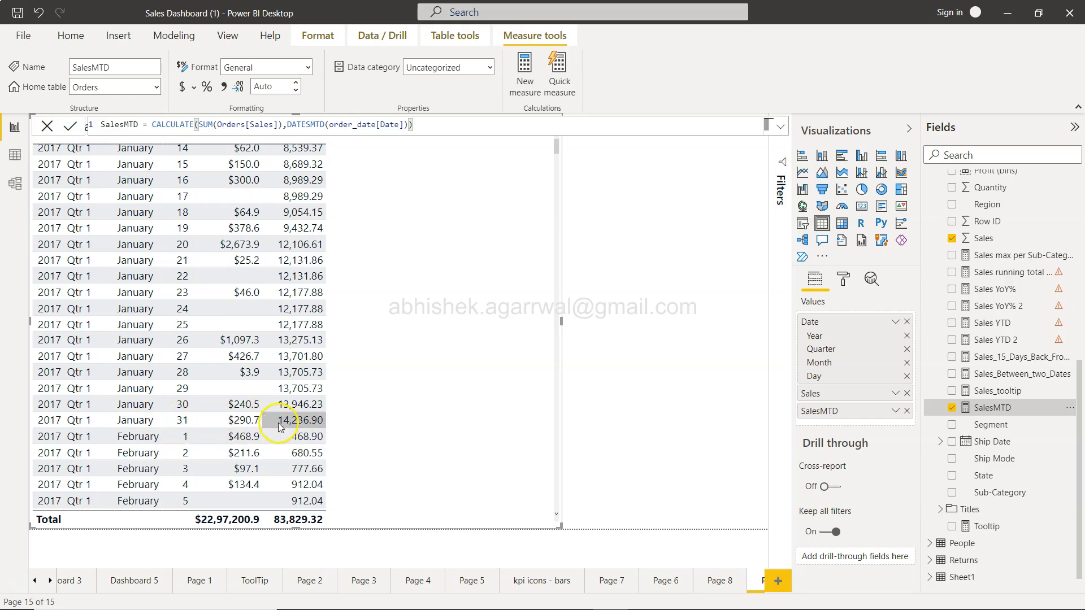
scroll(302, 426, "down", 1)
scroll(301, 427, "down", 2)
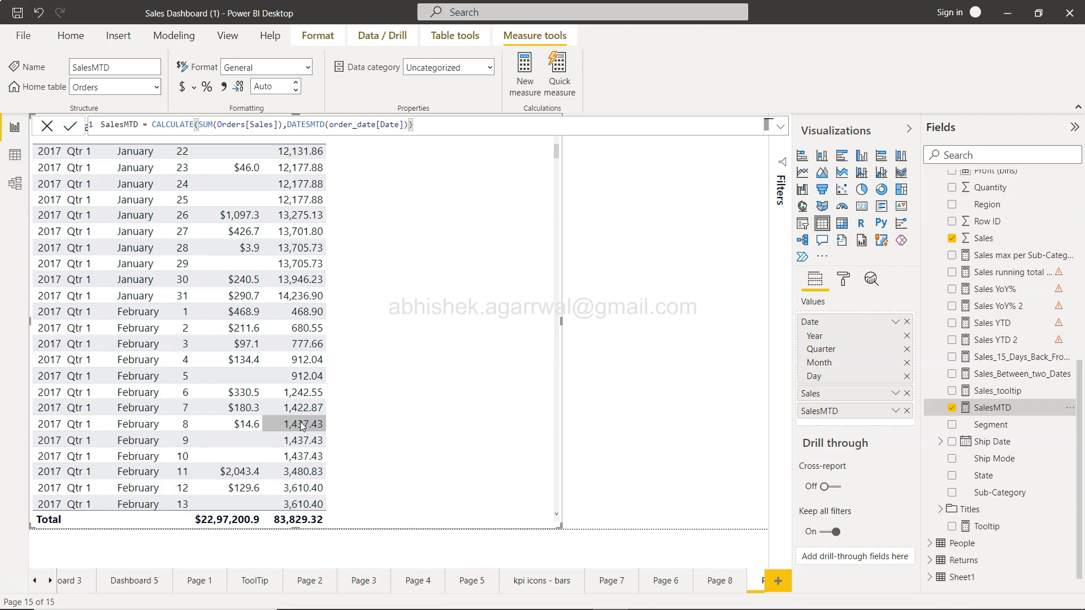